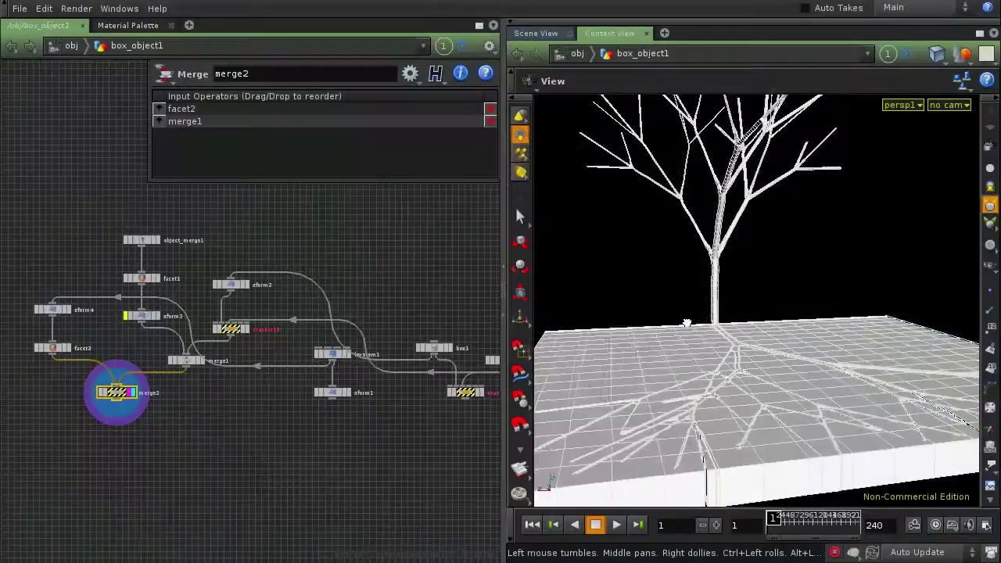
{"action": "scroll", "coordinate": [690, 335], "scroll_direction": "up", "scroll_amount": 3}
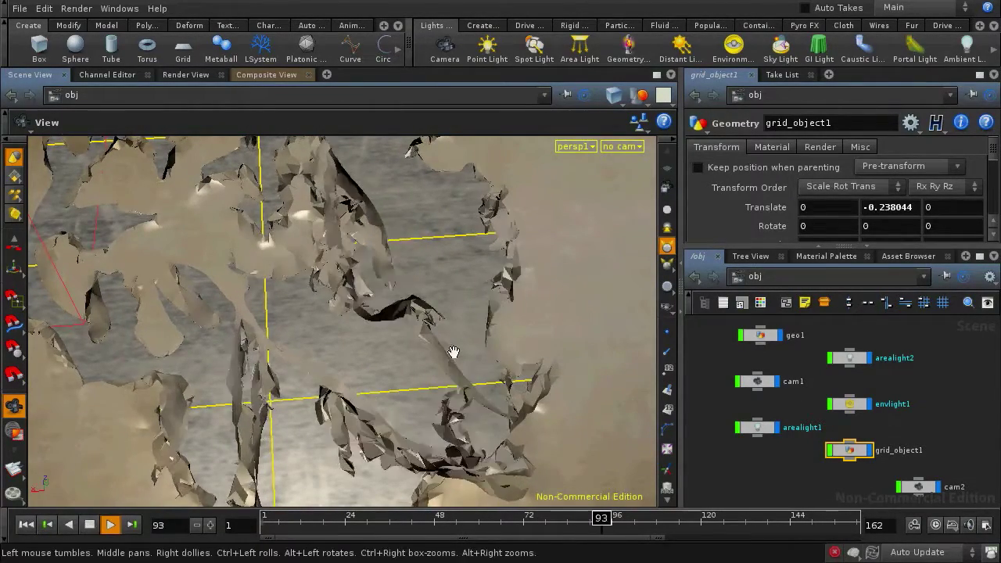
- Scrub the cloth tear back, then forward to around frame 80
{"action": "left_click_drag", "start_coordinate": [585, 523], "coordinate": [453, 517]}
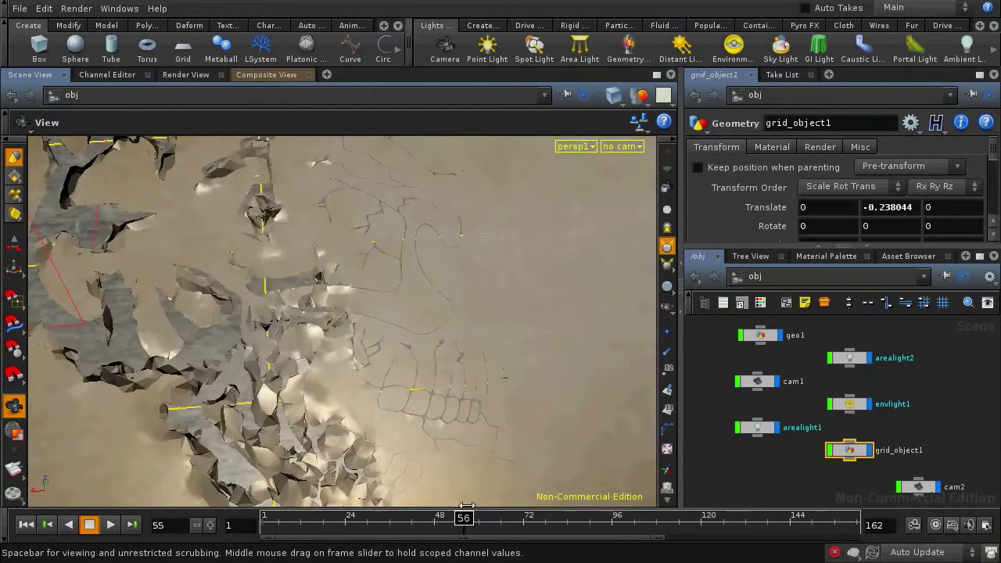
{"action": "left_click_drag", "start_coordinate": [453, 517], "coordinate": [519, 493]}
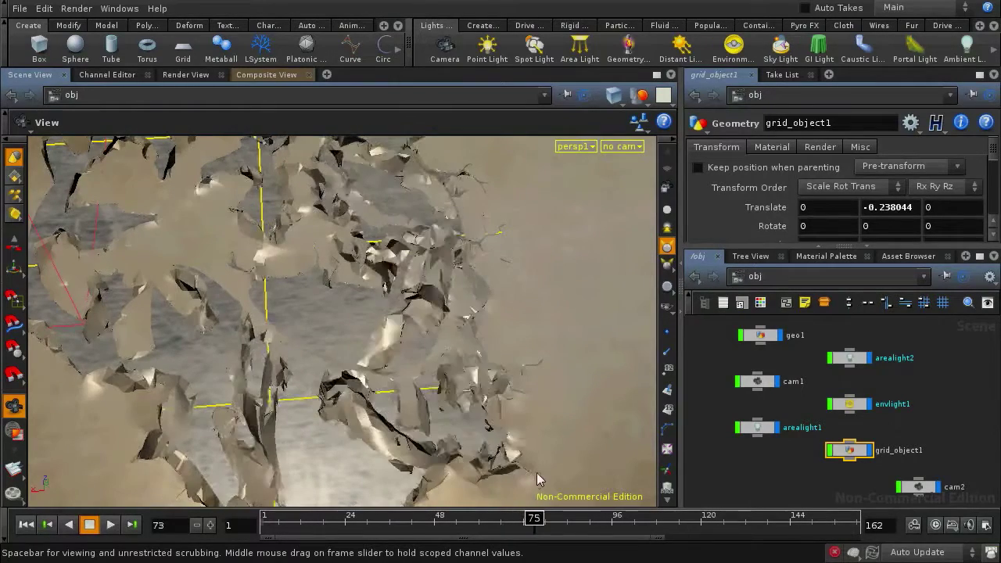
{"action": "mouse_move", "coordinate": [519, 493]}
{"action": "left_mouse_down"}
{"action": "mouse_move", "coordinate": [558, 464]}
{"action": "mouse_move", "coordinate": [317, 497]}
{"action": "left_mouse_up"}
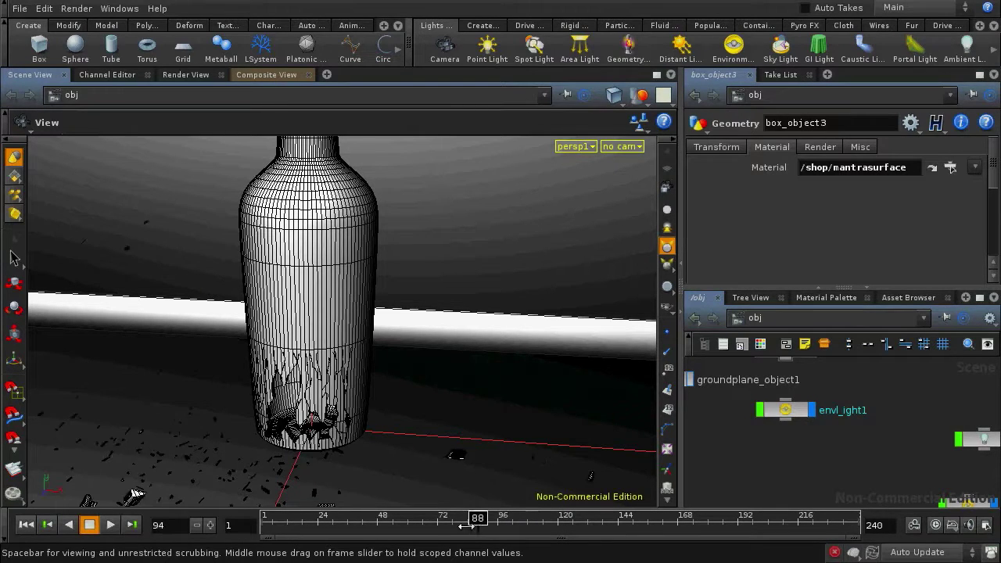
- Scrub the bottle back to about frame 69, just before its crack-lined base shatters
{"action": "left_click_drag", "start_coordinate": [439, 525], "coordinate": [428, 525]}
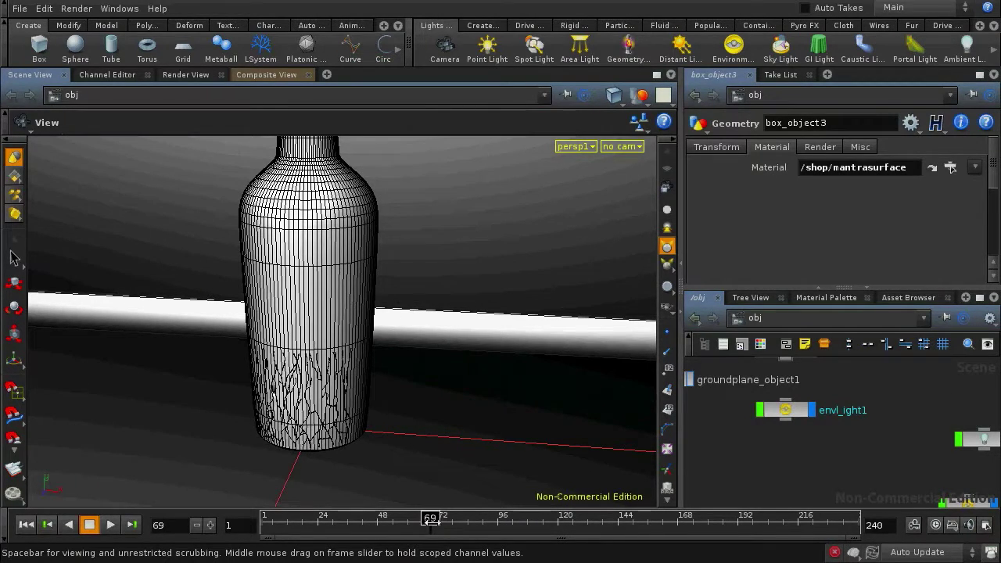